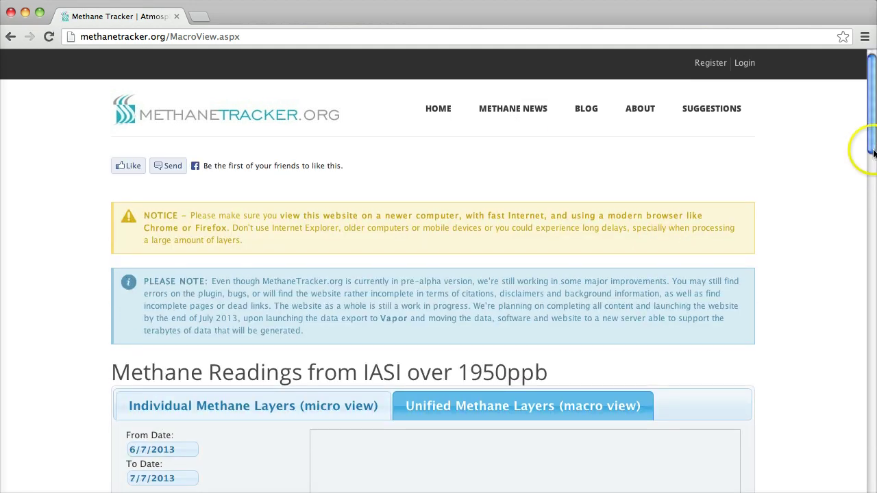
Move the methane globe's timeline to 7/6/2013, 3 pm in the unified macro view
left_click_drag(873, 152, 870, 211)
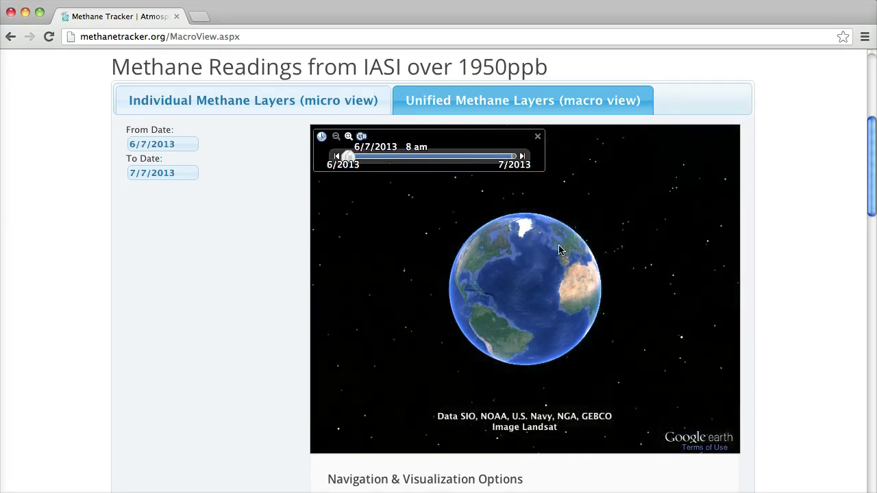
left_click(552, 250)
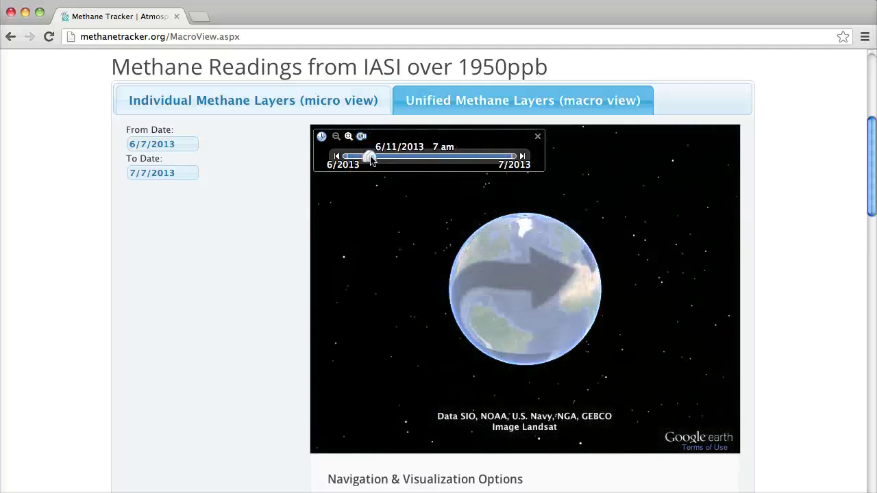
left_click_drag(374, 161, 509, 163)
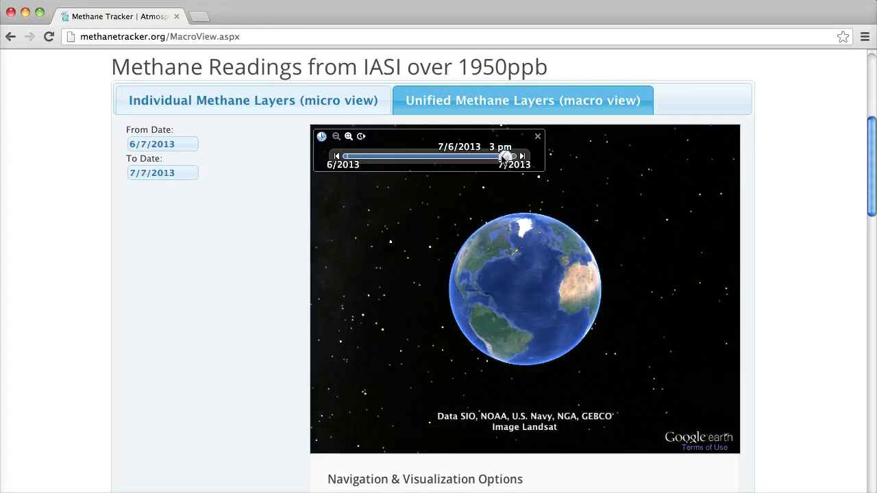
Extend the start of the globe's displayed time range back to 6/7/2013, 1 pm
left_click_drag(503, 161, 353, 159)
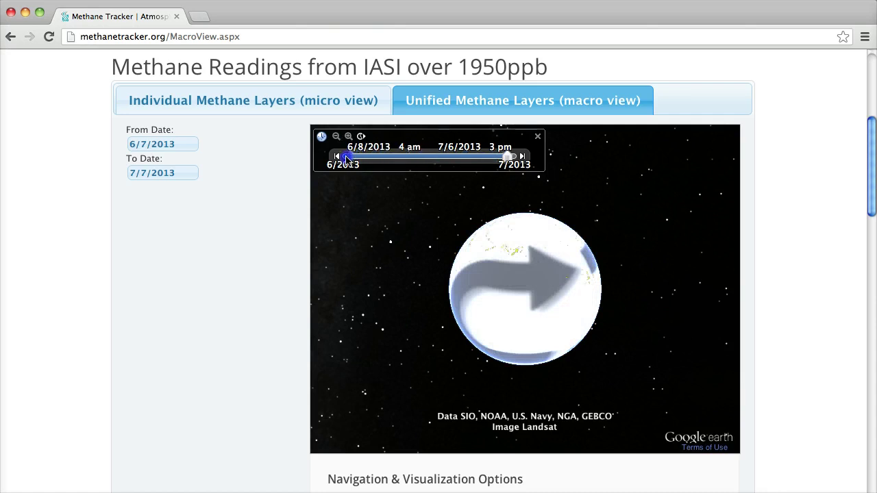
left_click_drag(345, 158, 342, 158)
left_click(409, 216)
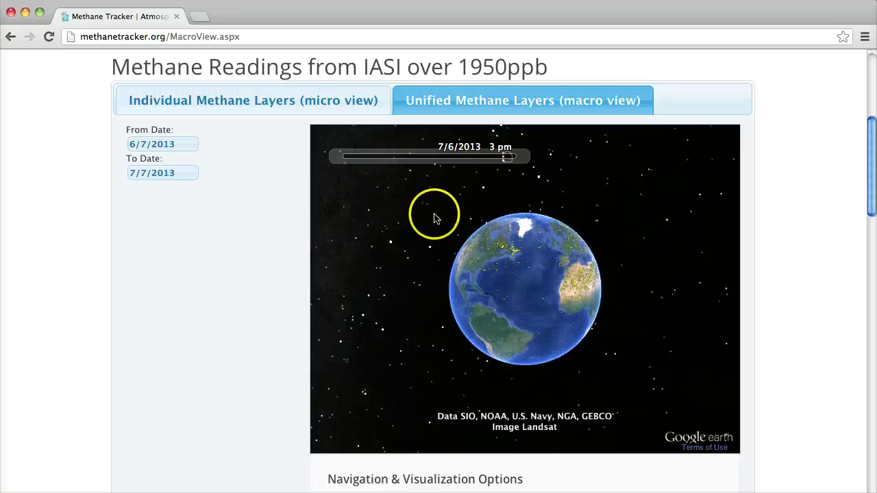
Rotate the globe to show Greenland and Europe, and narrow the displayed time range to 6/30/2013, 5 am through 7/6/2013, 12 pm
mouse_move(343, 156)
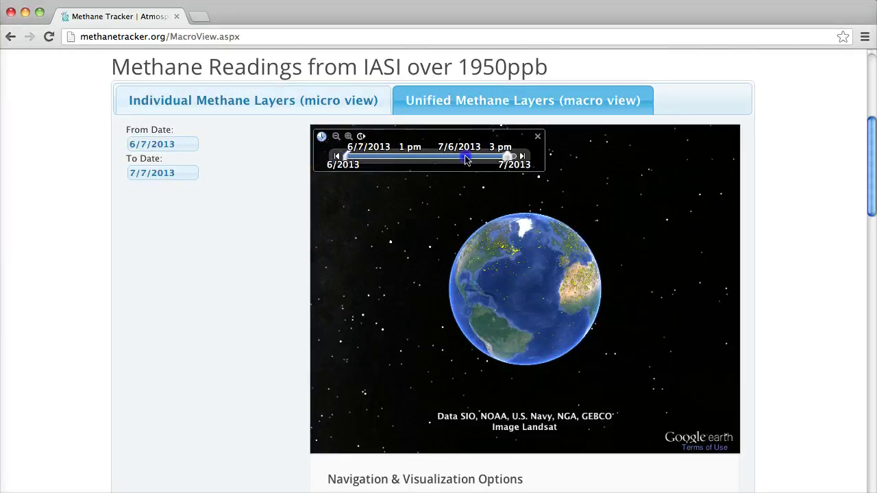
left_click_drag(492, 159, 492, 157)
left_click_drag(554, 246, 515, 313)
left_click(486, 182)
left_click_drag(494, 158, 469, 161)
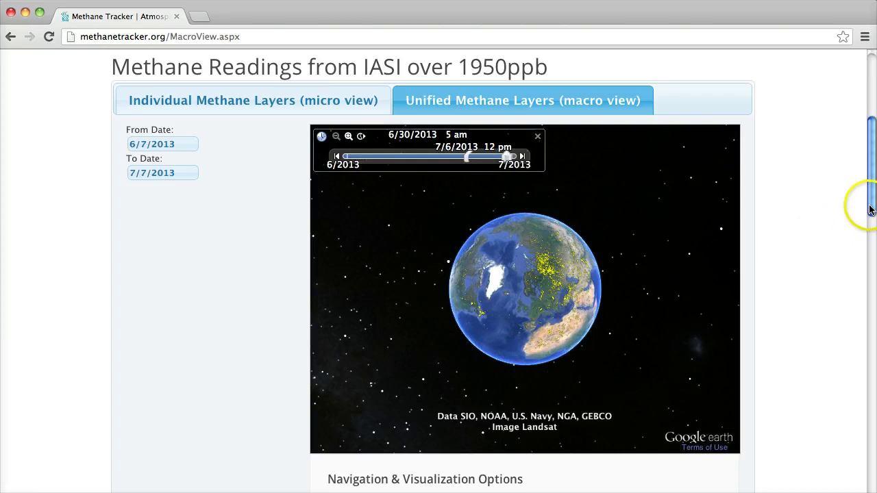
Overlay the Aqua Corrected Reflectance (True Color) data layer on the globe and widen the displayed time range
left_click_drag(870, 203, 867, 312)
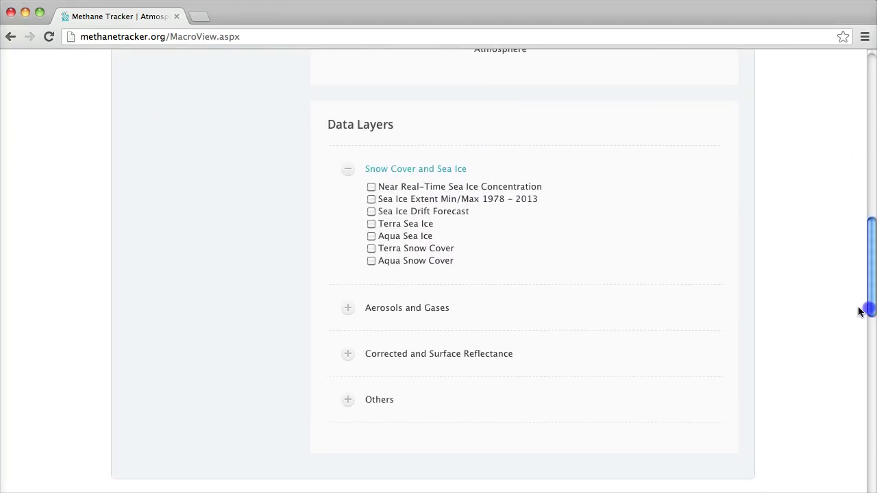
left_click(349, 361)
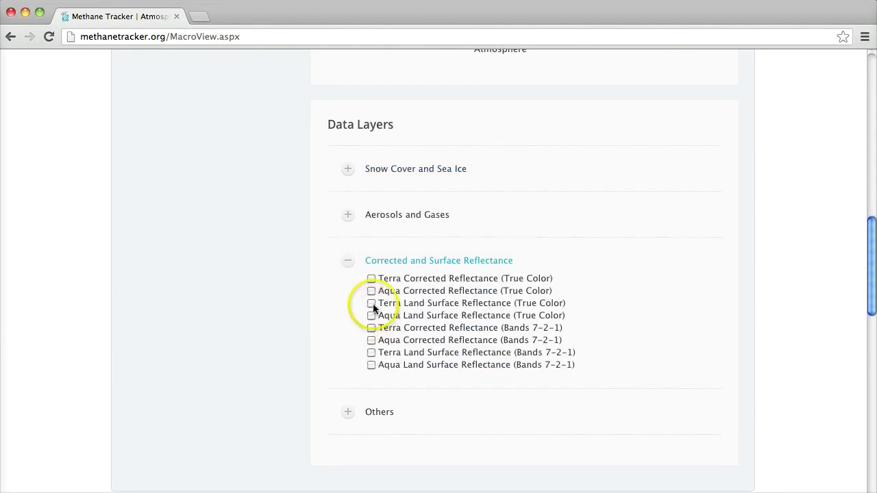
left_click(372, 291)
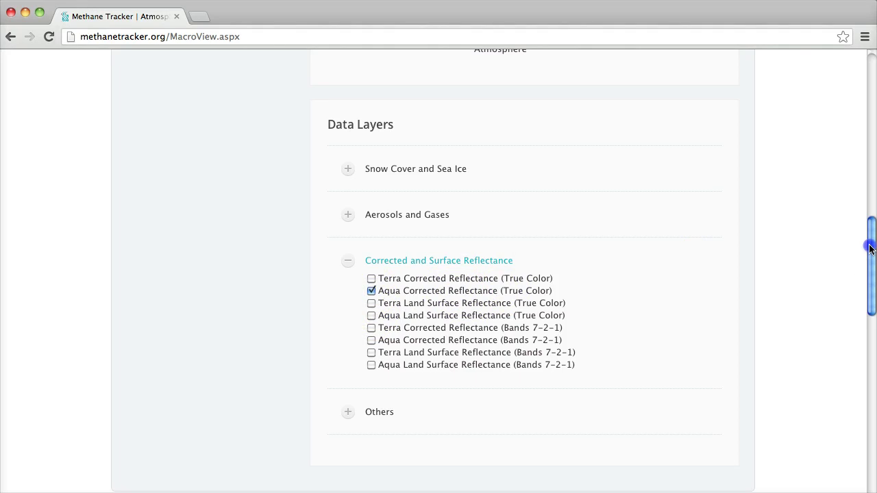
left_click_drag(870, 244, 872, 148)
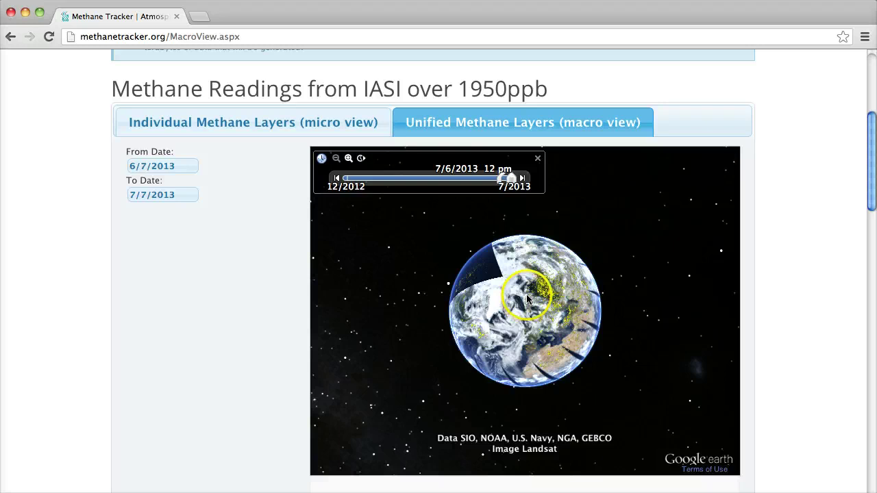
left_click(494, 179)
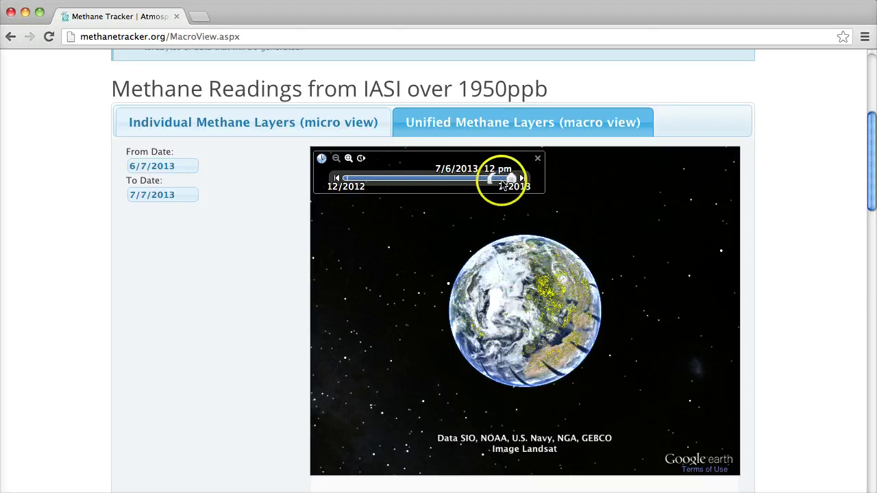
Set the From Date of the methane readings to 1/1/2013
left_click(159, 166)
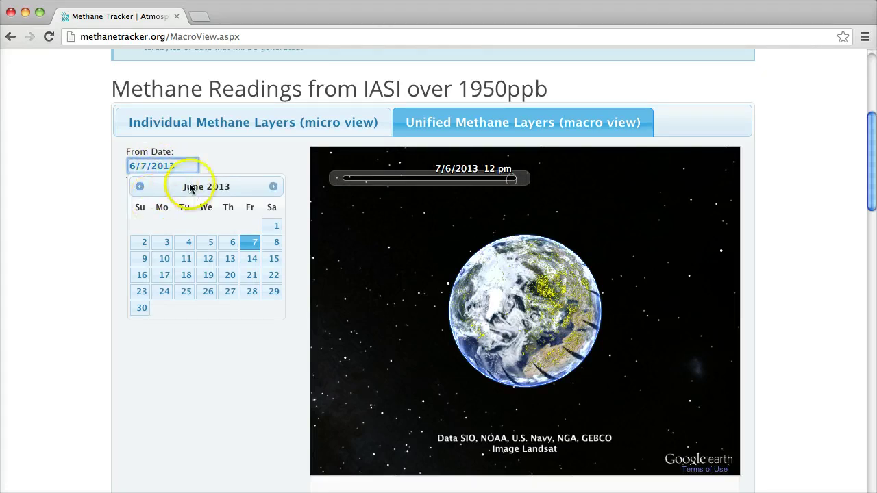
left_click(137, 187)
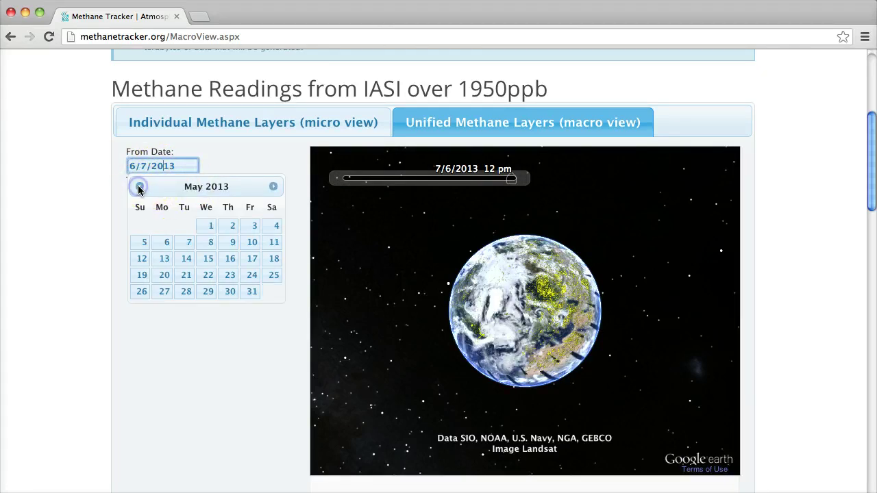
left_click(139, 187)
left_click(139, 187)
left_click(139, 187)
left_click(139, 187)
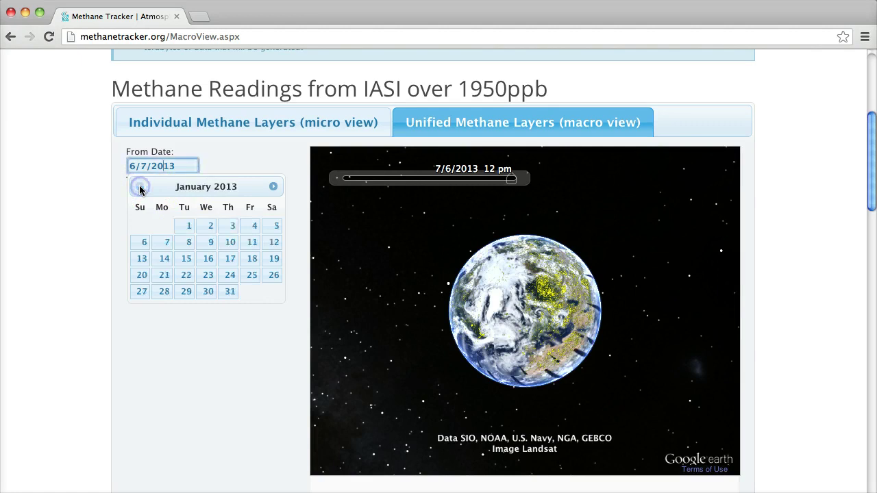
left_click(188, 227)
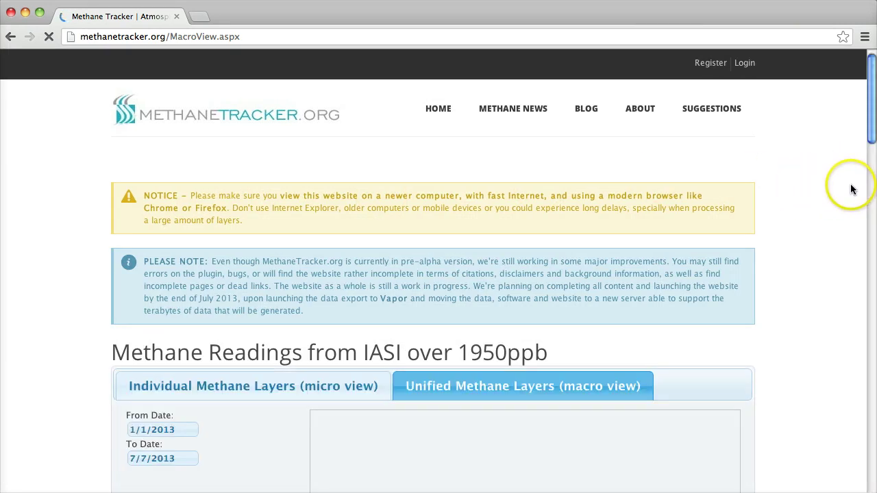
Enable the Aqua Corrected Reflectance (True Color) layer under Corrected and Surface Reflectance for the reloaded date range
left_click_drag(873, 122, 865, 293)
left_click(382, 314)
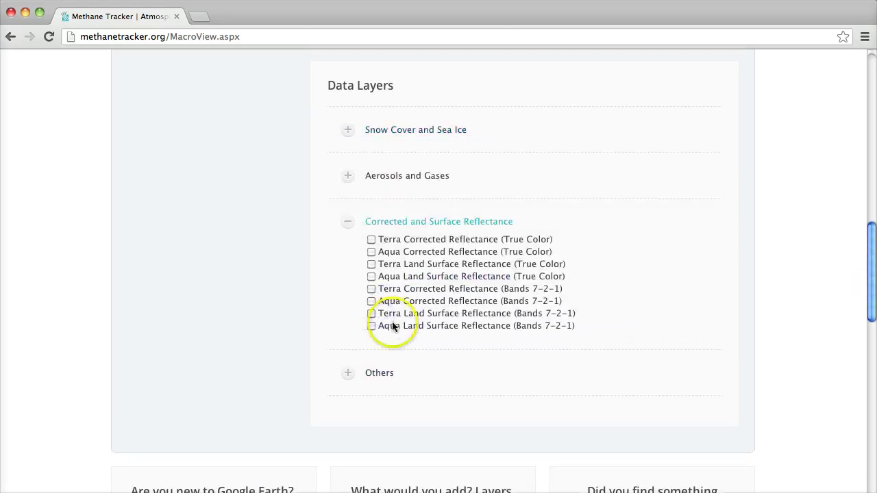
left_click(372, 252)
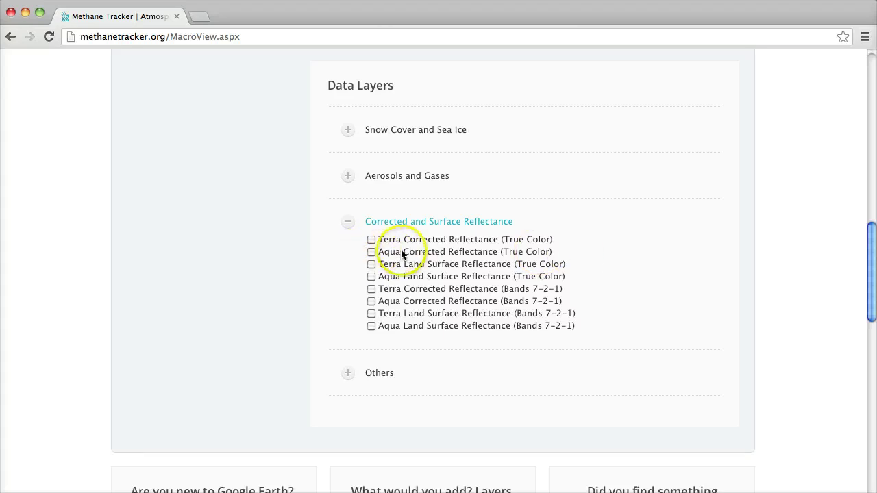
left_click(371, 251)
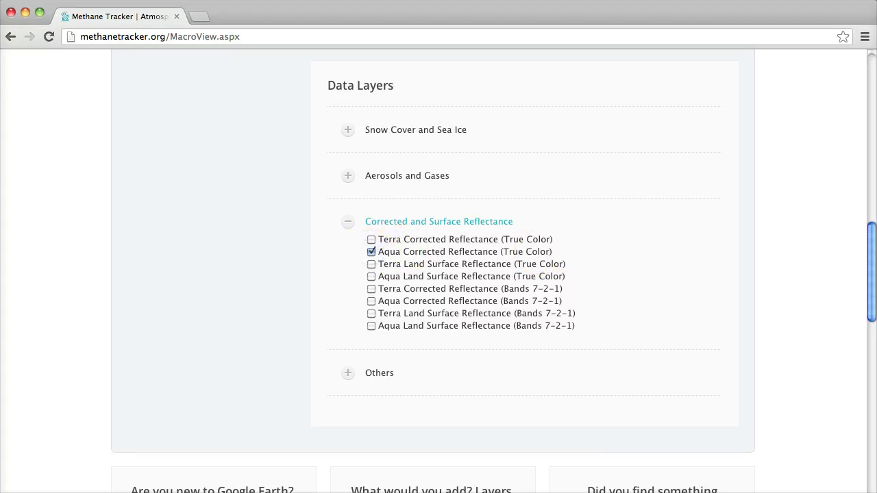
Move the globe's timeline to 7/4/2013, 2 am and adjust the start of its displayed range
left_click_drag(871, 288, 872, 185)
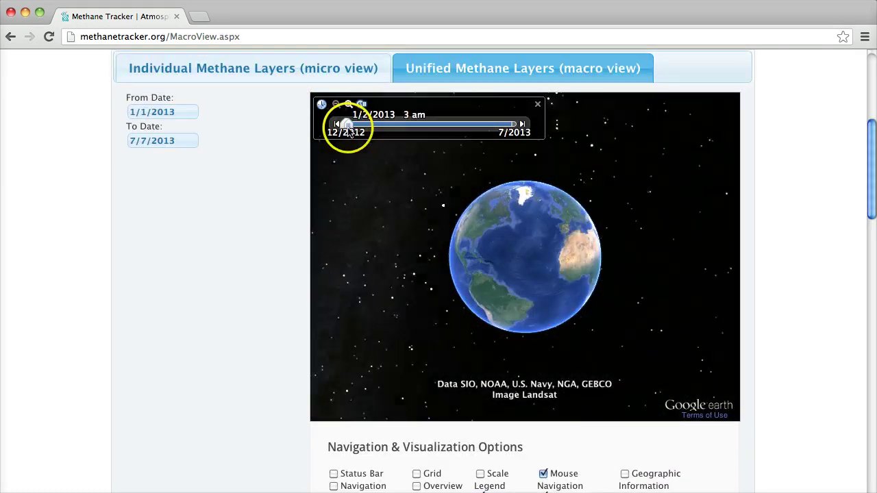
left_click_drag(348, 125, 509, 127)
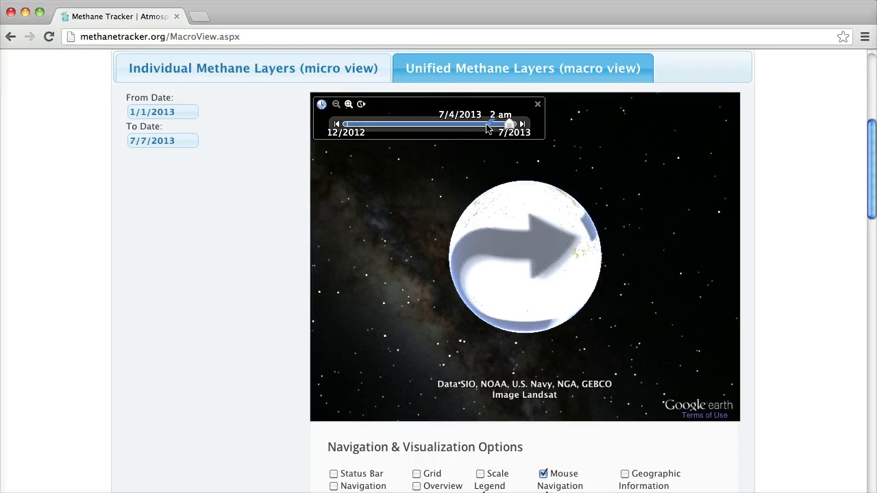
left_click_drag(488, 128, 510, 127)
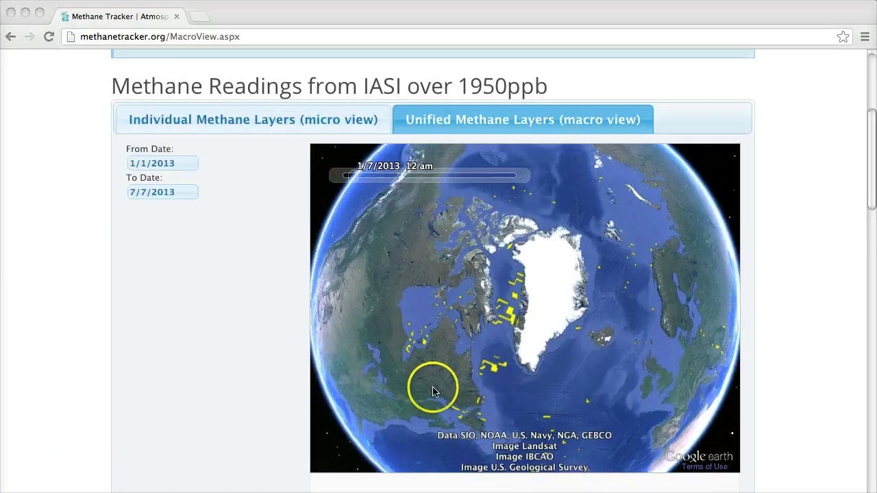
Examine the methane readings around Greenland with the timeline moved to 1/10/2013, 2 am
left_click(353, 178)
mouse_move(351, 176)
left_mouse_down()
mouse_move(497, 179)
mouse_move(355, 175)
left_mouse_up()
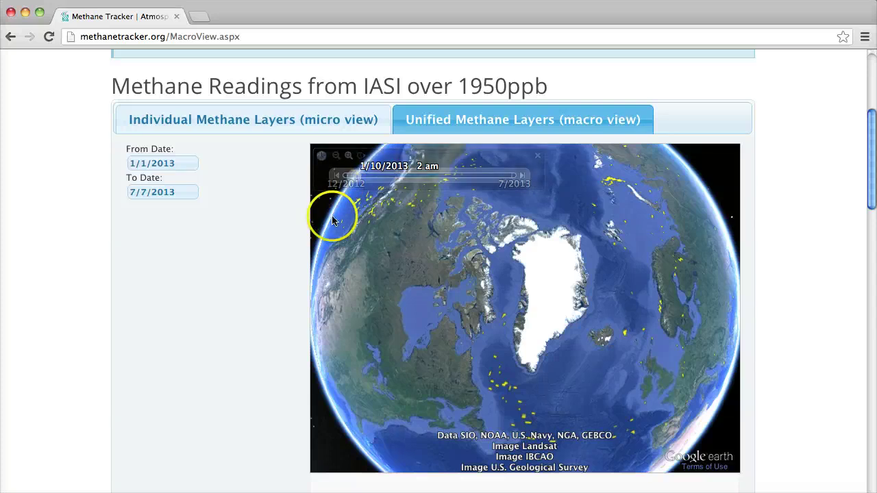
left_click(507, 389)
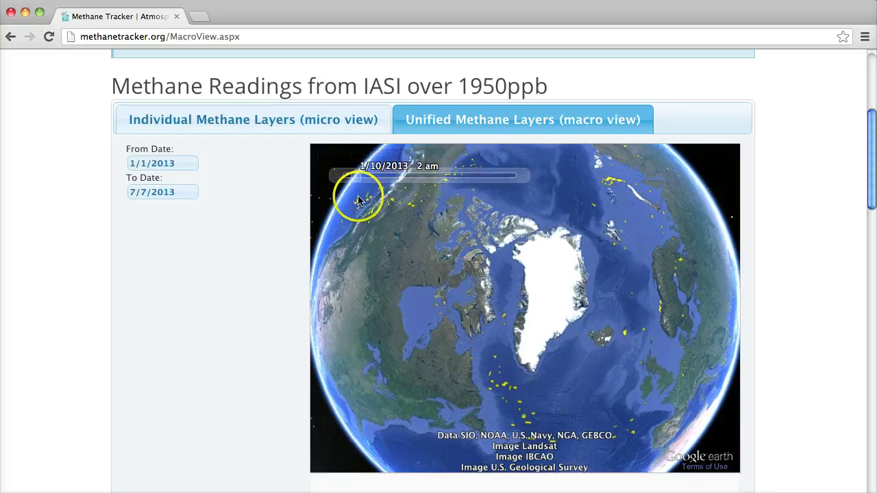
Advance the timeline through 3/26/2013 to 4/18/2013, 6 pm, and set the range's start to 4/8/2013
left_click_drag(354, 176, 417, 181)
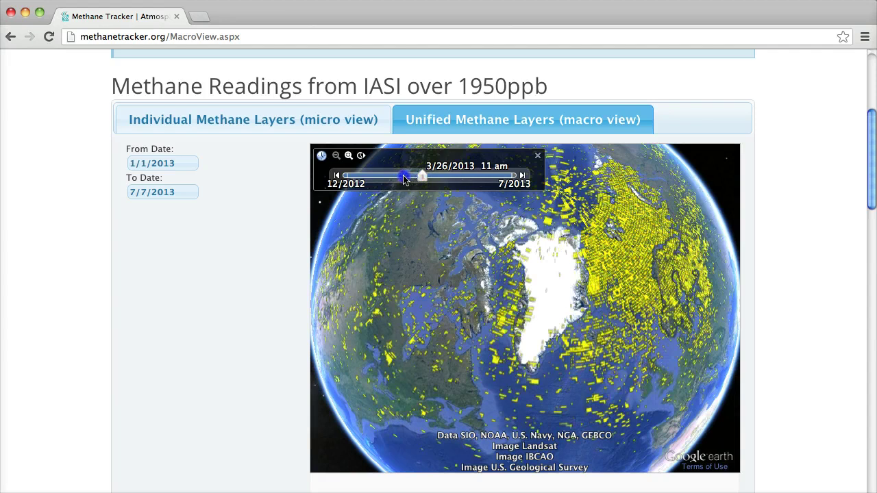
left_click_drag(422, 178, 442, 181)
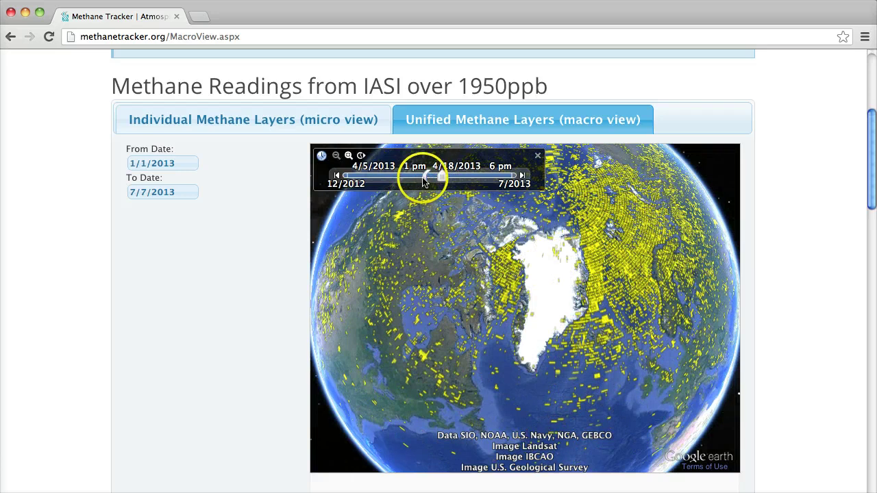
left_click_drag(426, 180, 430, 180)
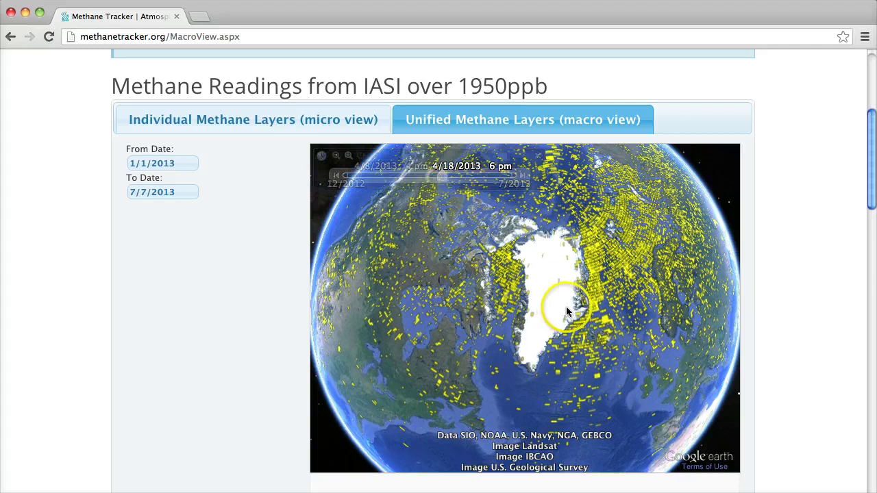
Rotate the globe toward Scandinavia and examine the methane readings for 2/9/2013, 9 am and 1/19/2013, 10 am
left_click_drag(442, 177, 383, 177)
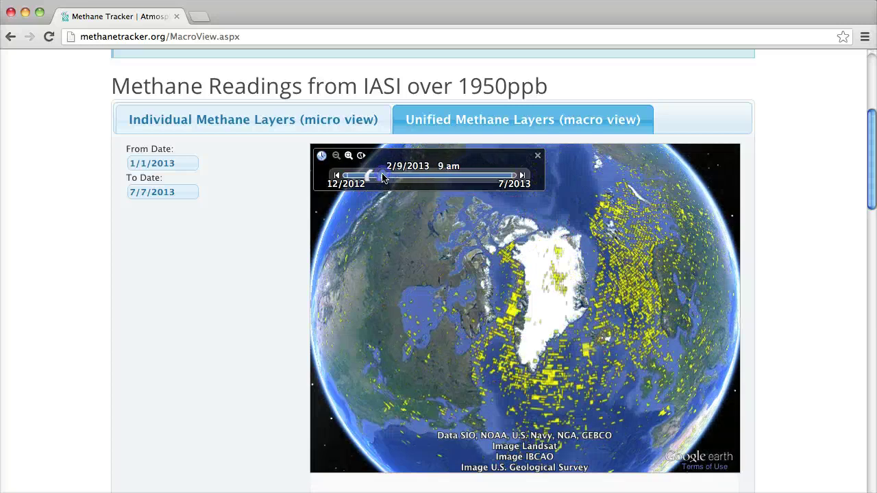
left_click_drag(663, 297, 553, 297)
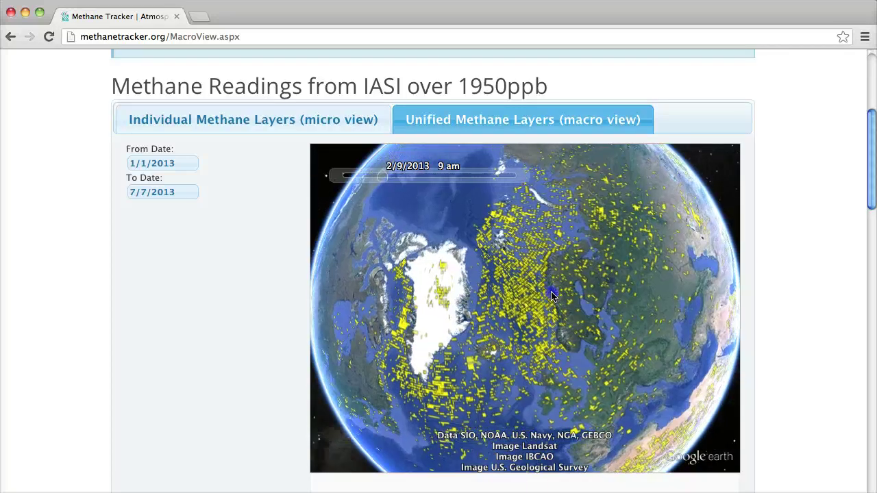
left_click_drag(396, 179, 368, 179)
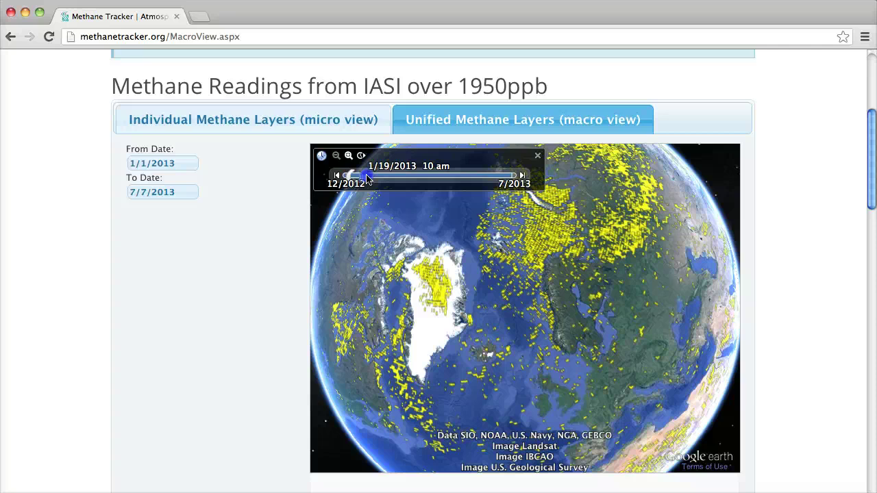
Advance the timeline to 2/28/2013, 7 pm and on to 5/22/2013, 10 pm to compare the methane readings
left_click_drag(368, 179, 404, 182)
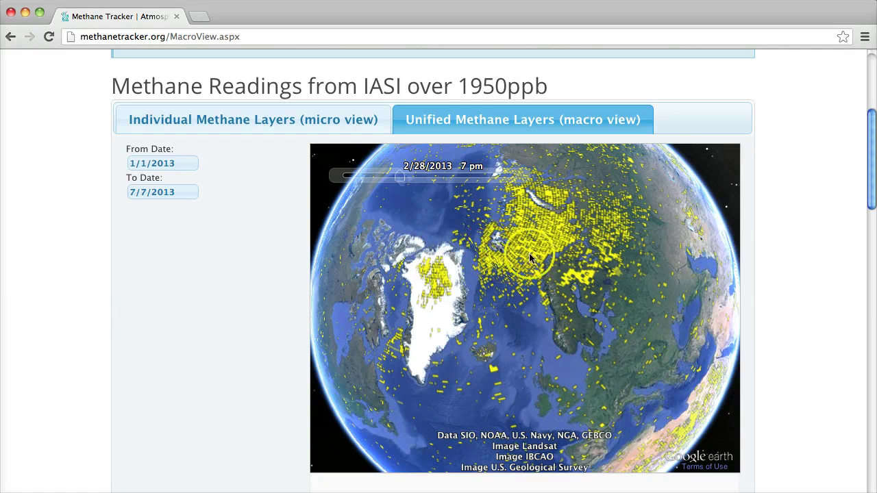
left_click_drag(422, 180, 473, 176)
left_click(463, 259)
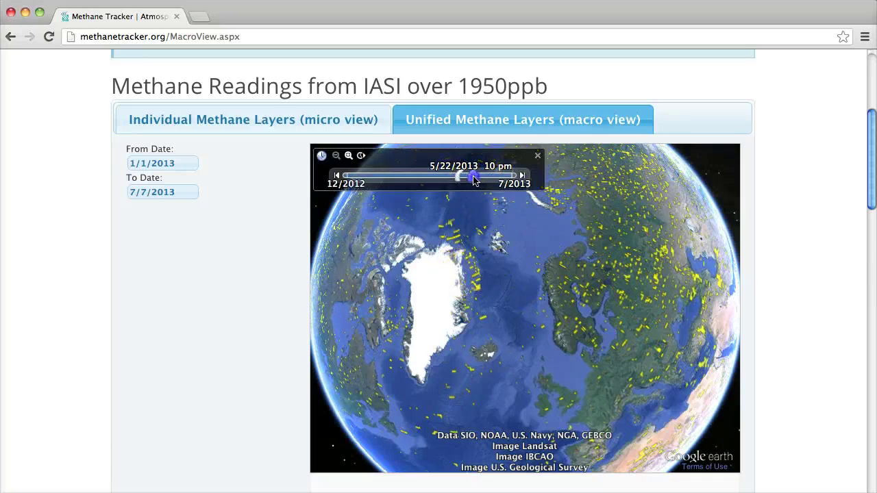
Move the timeline back to 4/11/2013, 12 am and on to 2/24/2013, 10 pm to compare the methane readings
left_click_drag(474, 180, 436, 180)
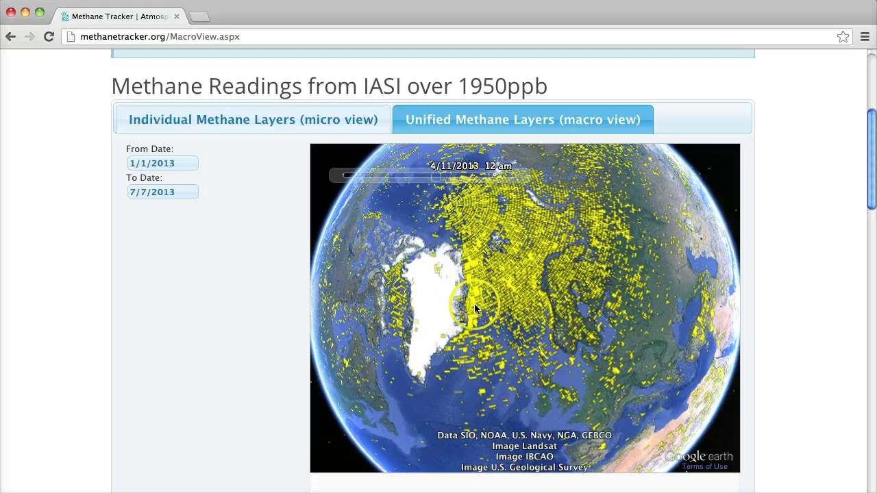
mouse_move(438, 168)
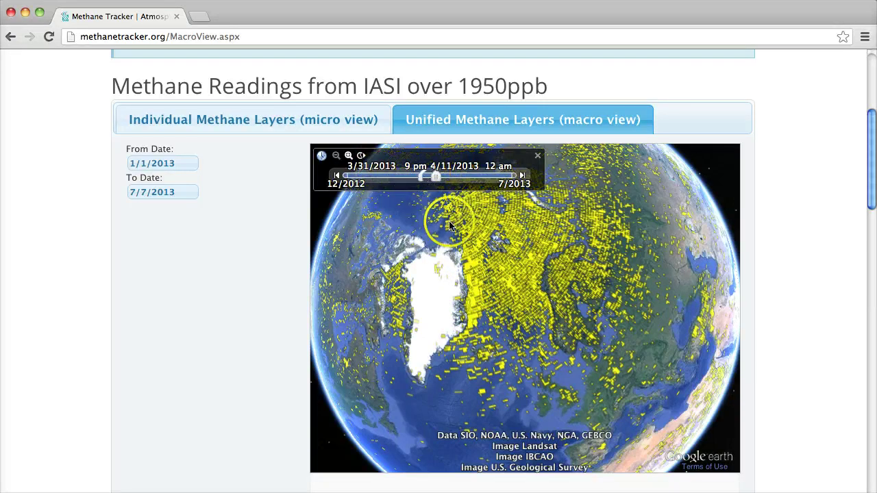
left_click_drag(432, 181, 394, 188)
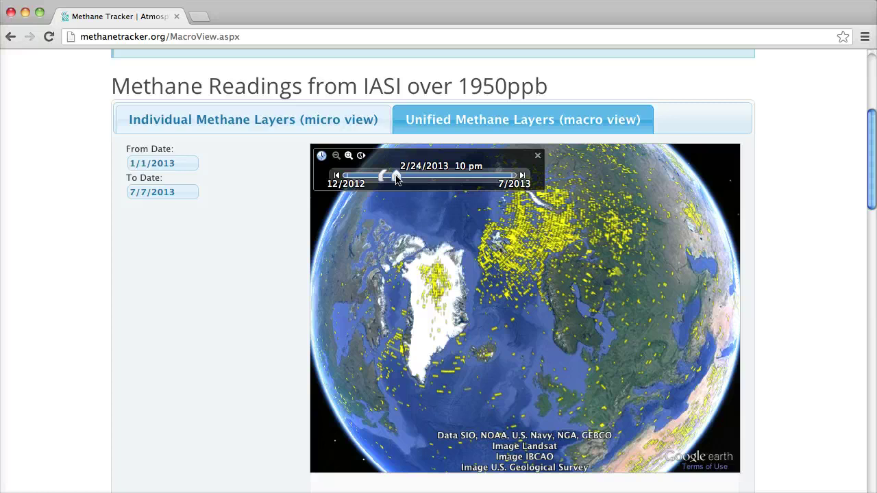
Advance the timeline to 3/2/2013, 9 am and on to 3/12/2013, 11 am to compare the Arctic methane readings
left_click_drag(397, 179, 402, 180)
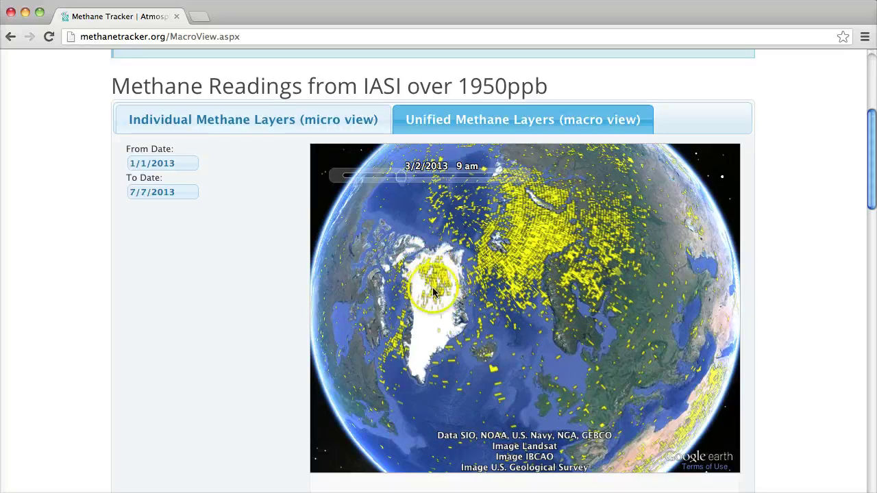
mouse_move(382, 190)
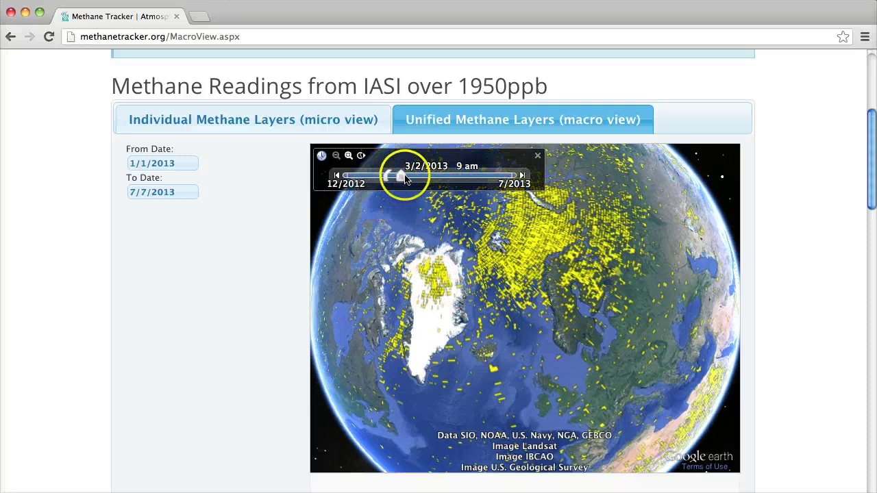
mouse_move(403, 177)
left_mouse_down()
mouse_move(394, 177)
mouse_move(412, 177)
left_mouse_up()
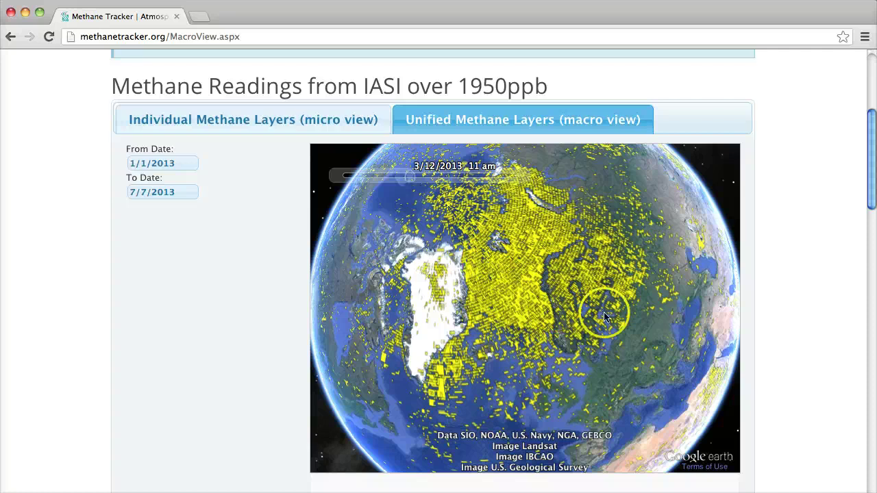
Rotate the globe to North Africa and compare its methane readings for 3/12/2013, 11 am, 3/27/2013, 5 am and 2/13/2013, 7 am
left_click_drag(641, 322, 480, 219)
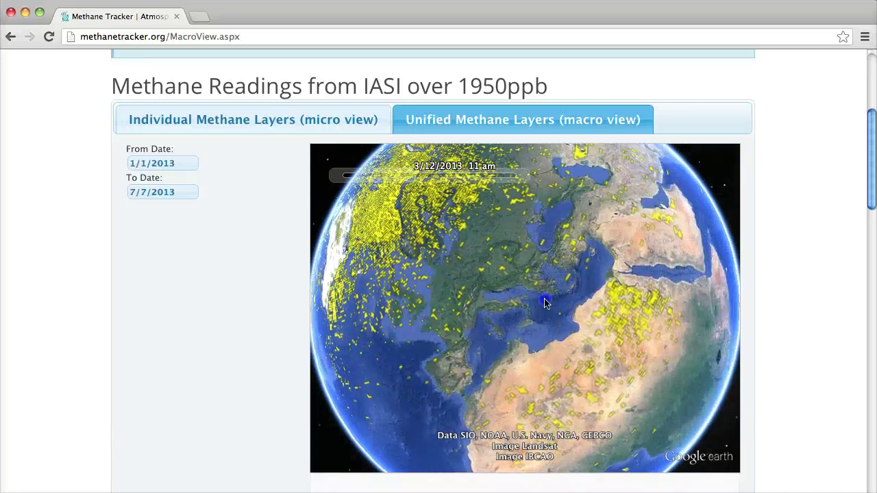
left_click_drag(545, 299, 503, 247)
left_click_drag(569, 352, 545, 335)
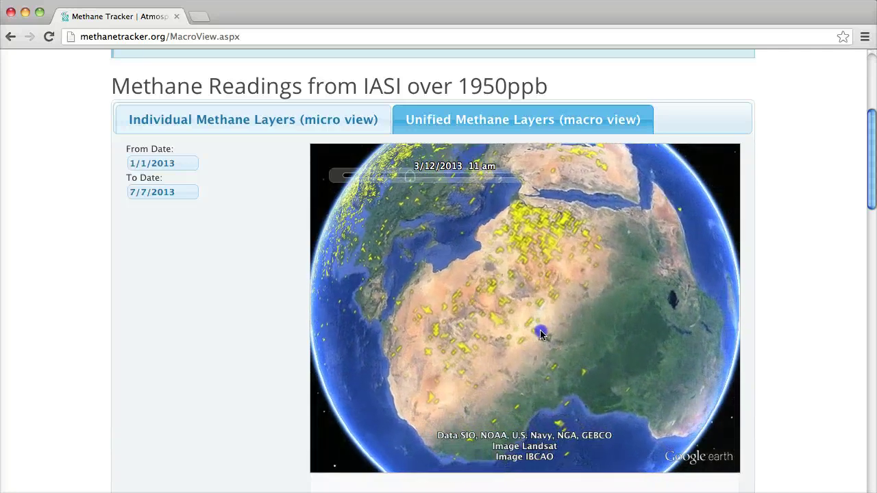
mouse_move(412, 181)
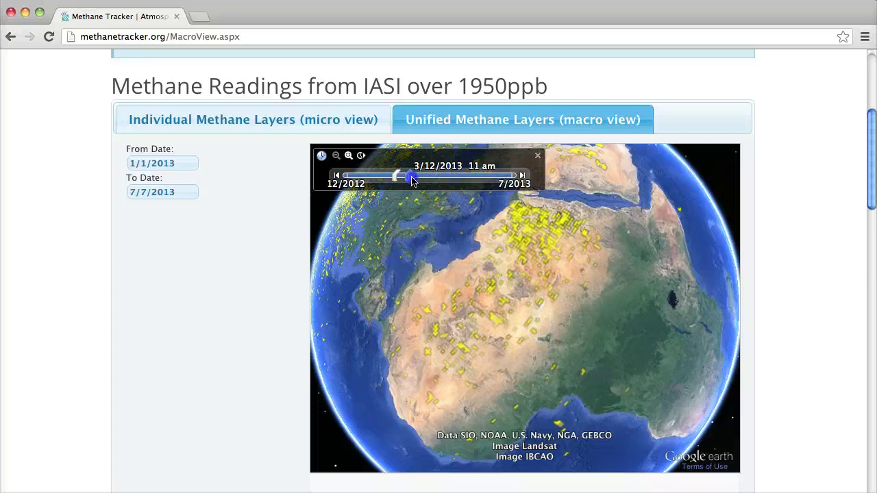
left_click_drag(412, 182, 426, 179)
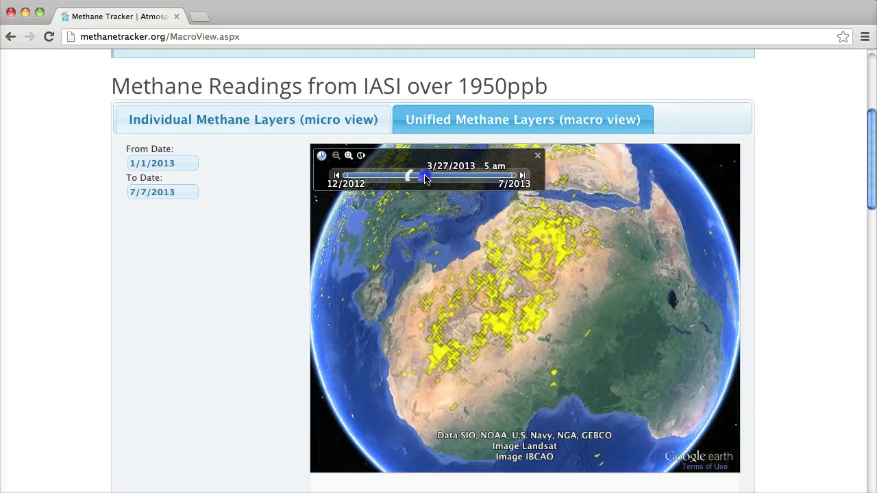
left_click_drag(426, 180, 389, 184)
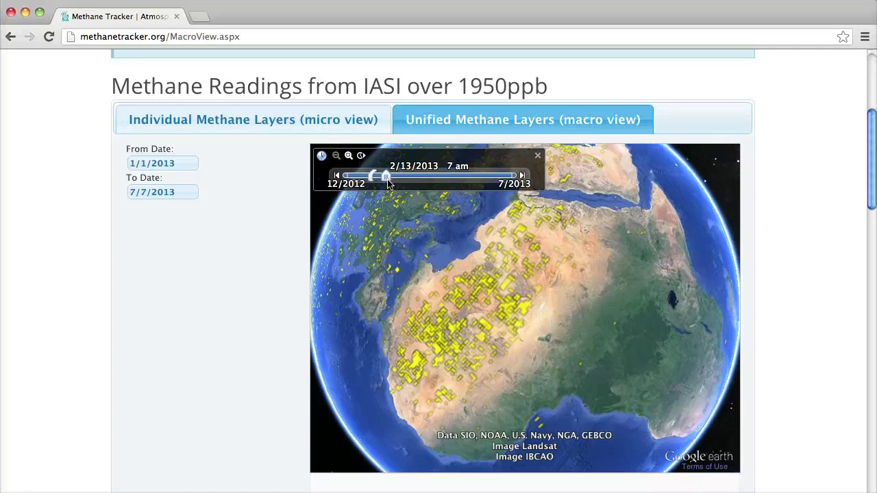
Compare the Arctic and North African readings for 2/13/2013, 7 am, and advance the timeline to 4/14/2013, 2 am over North Africa
left_click_drag(450, 245, 540, 333)
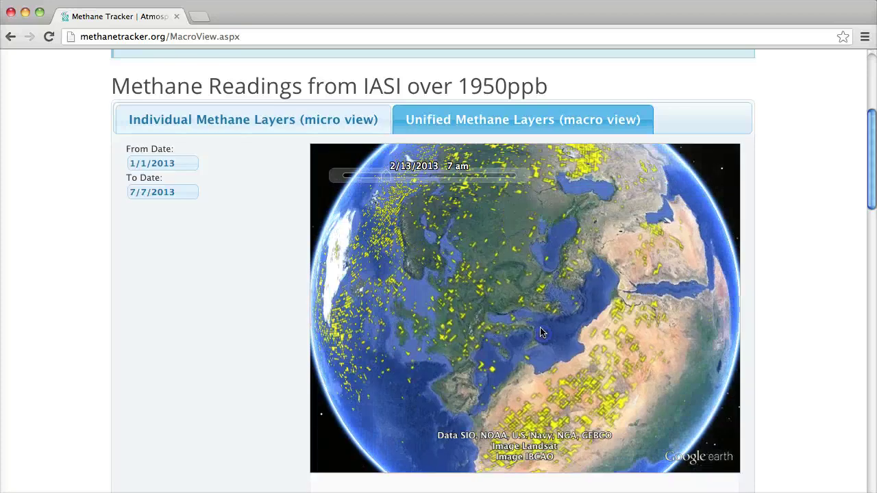
left_click_drag(483, 263, 545, 370)
left_click_drag(458, 241, 541, 351)
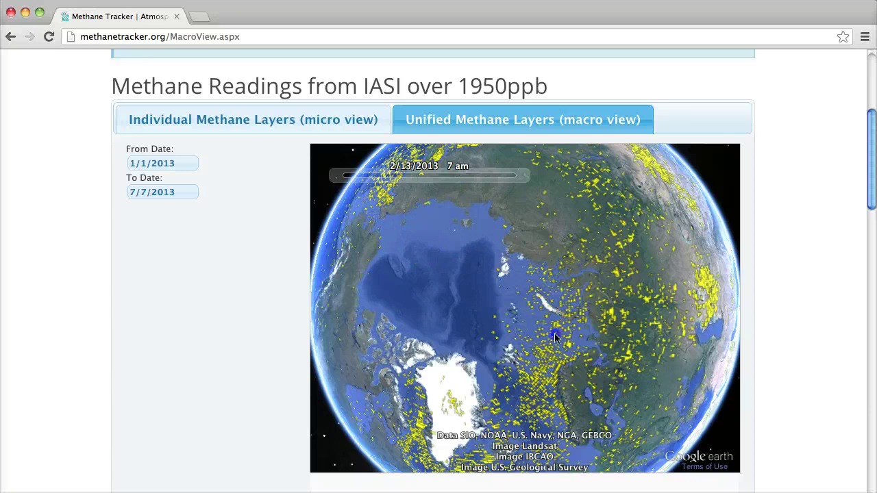
left_click_drag(556, 338, 468, 280)
left_click_drag(545, 356, 487, 251)
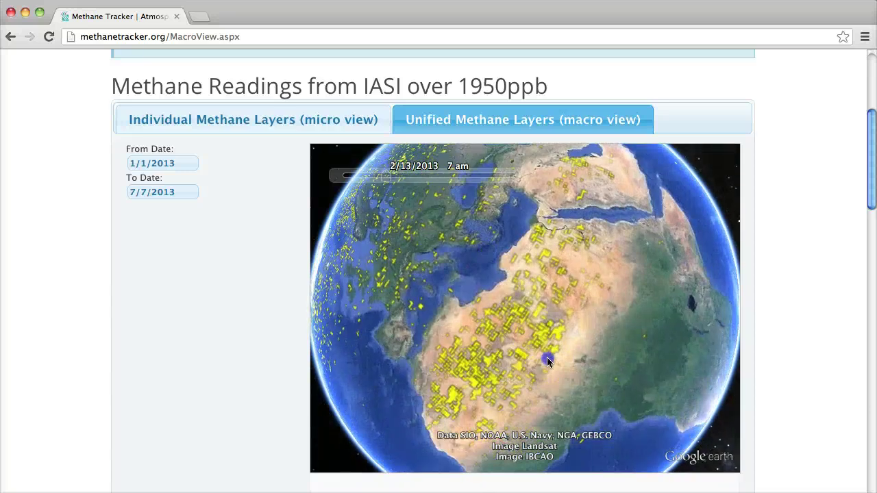
left_click_drag(548, 361, 526, 328)
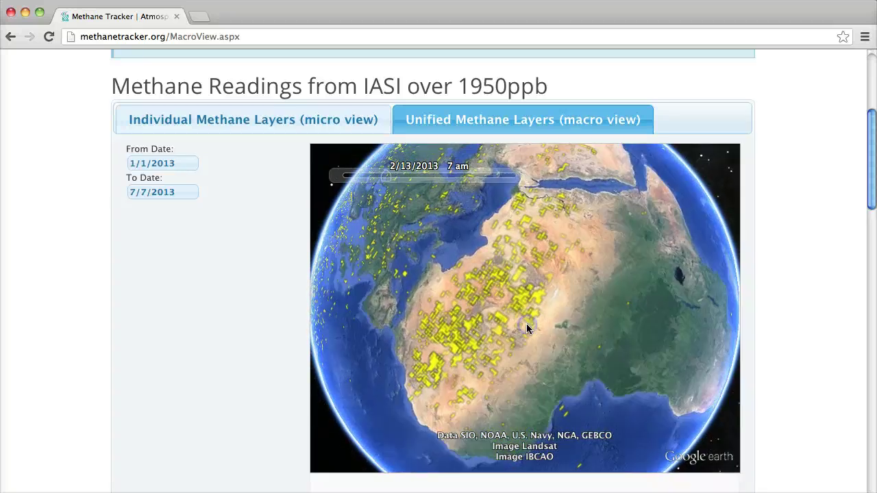
left_click_drag(389, 183, 439, 179)
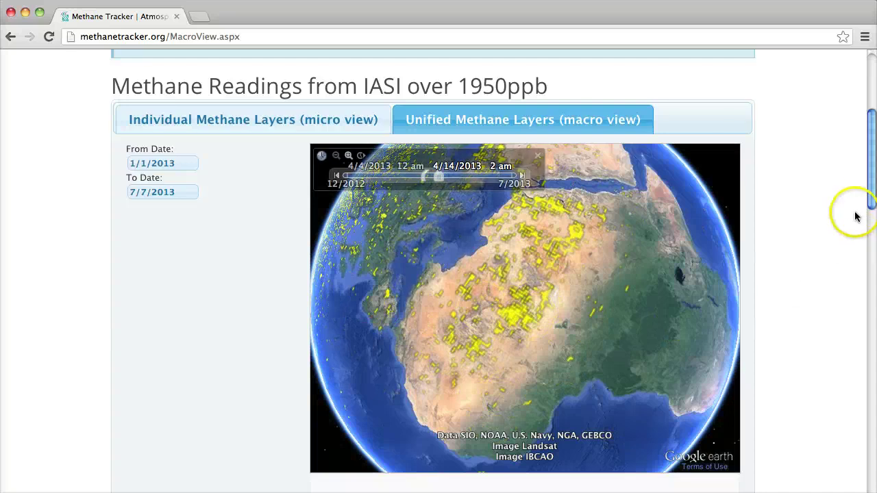
Examine the Corrected and Surface Reflectance options among the data layers and return to the globe
left_click_drag(873, 203, 867, 328)
left_click(442, 292)
left_click(442, 292)
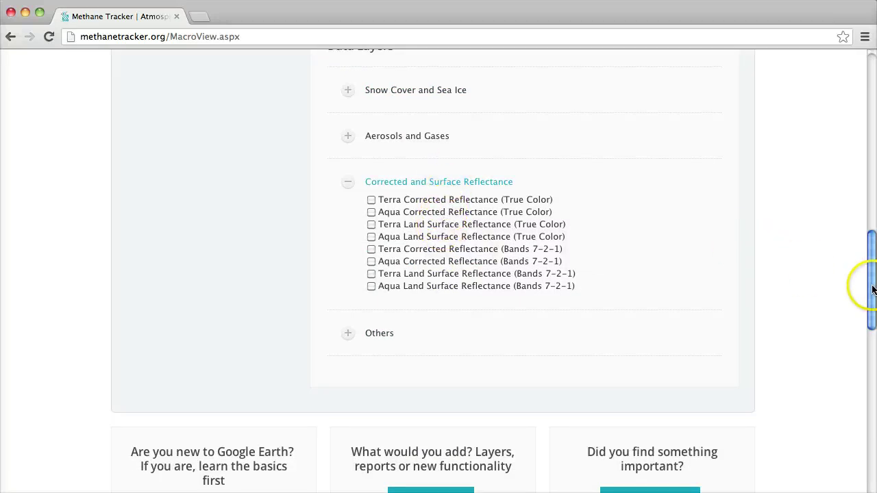
left_click_drag(873, 289, 873, 259)
left_click_drag(869, 215, 862, 177)
Rotate the globe from North Africa to Central and East Asia and compare the methane readings for 4/14/2013, 2 am and 4/29/2013, 3 pm
left_click_drag(585, 184, 518, 238)
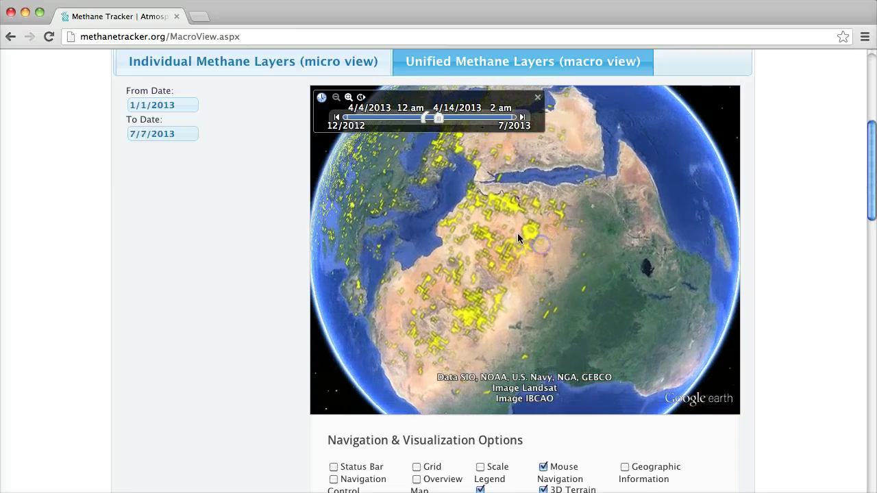
left_click_drag(608, 211, 551, 311)
left_click_drag(603, 177, 583, 268)
left_click_drag(591, 198, 574, 255)
left_click_drag(559, 185, 603, 297)
left_click_drag(565, 243, 594, 272)
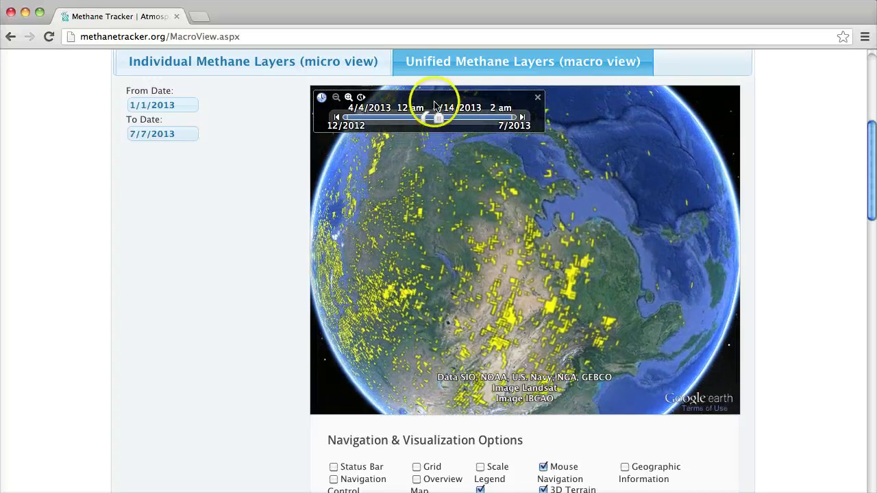
left_click_drag(434, 121, 452, 119)
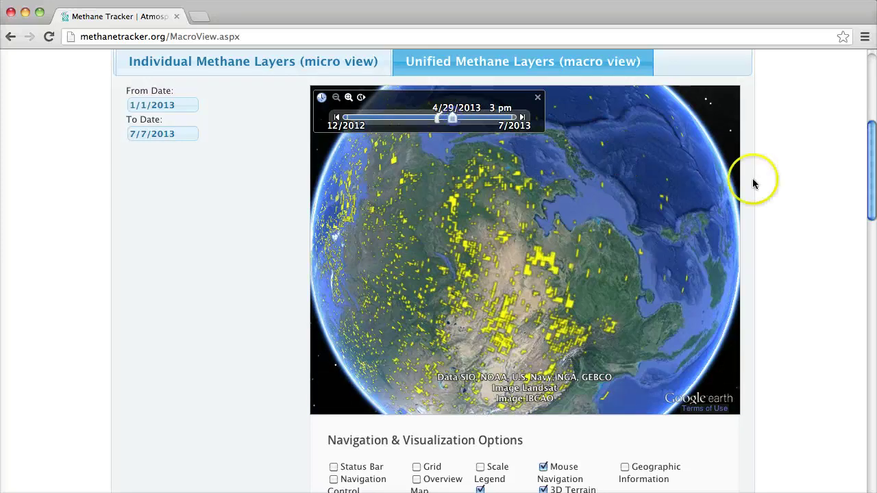
Rotate the globe past the Middle East to South America and move the timeline back to 4/5/2013, 1 pm and 4/2/2013, 11 am
left_click_drag(592, 389, 582, 310)
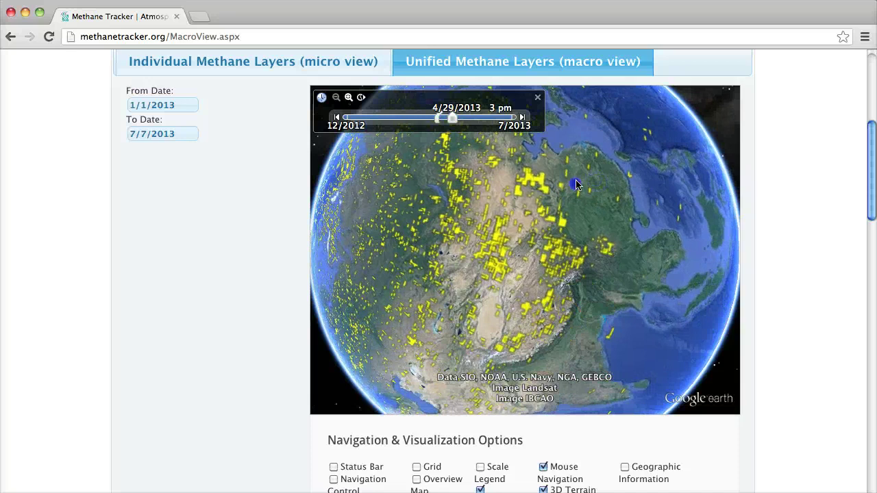
left_click_drag(576, 181, 583, 169)
left_click_drag(506, 282, 568, 188)
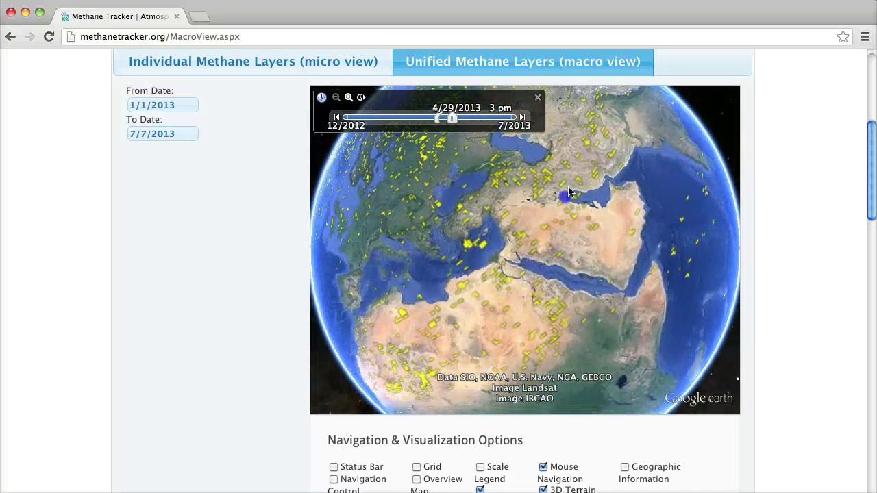
left_click_drag(488, 308, 506, 211)
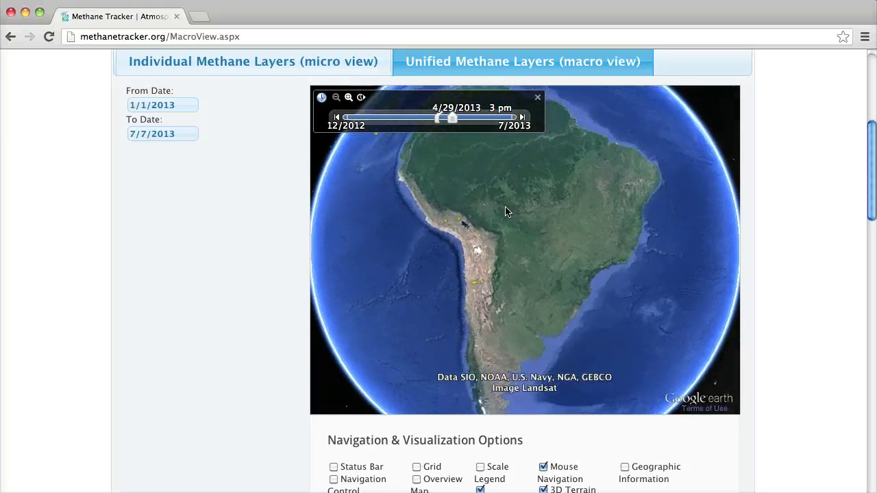
left_click_drag(452, 122, 433, 122)
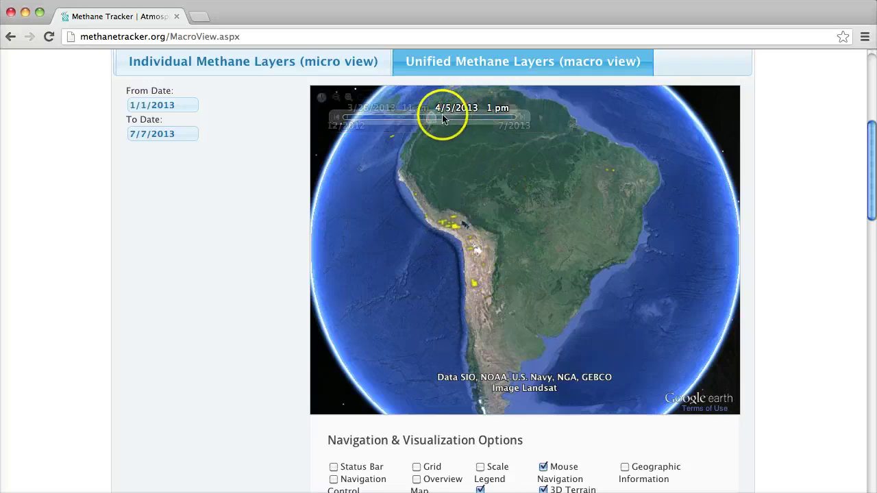
mouse_move(442, 119)
left_mouse_down()
mouse_move(398, 122)
mouse_move(452, 128)
mouse_move(422, 124)
mouse_move(451, 126)
mouse_move(433, 125)
left_mouse_up()
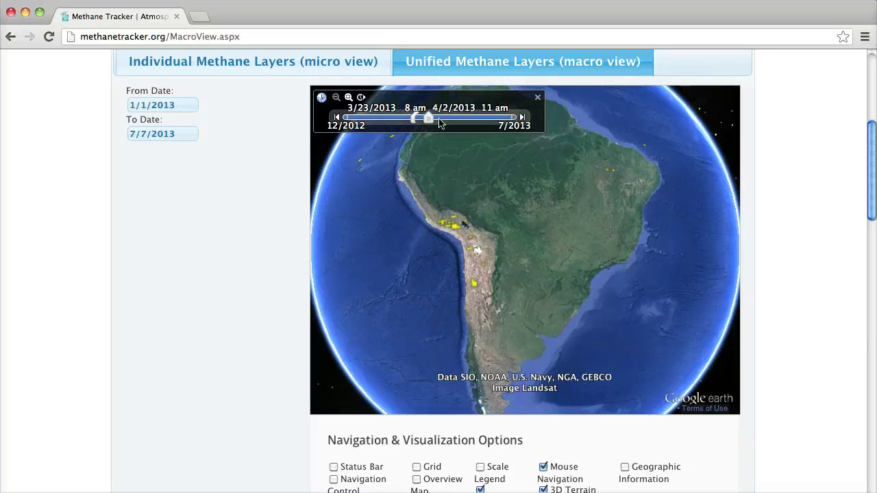